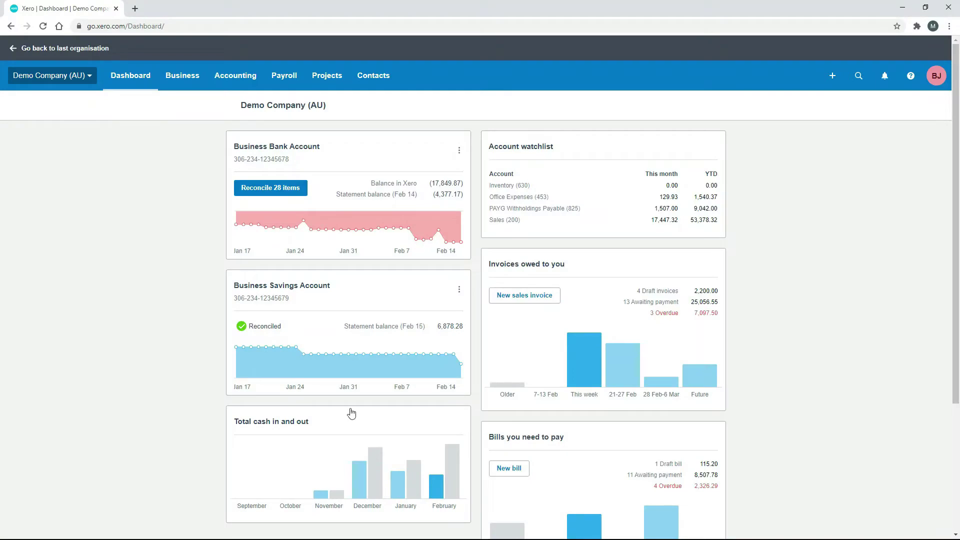
Step: Open the Demo Company (AU) organisation menu to see the other organisations
left_click(91, 80)
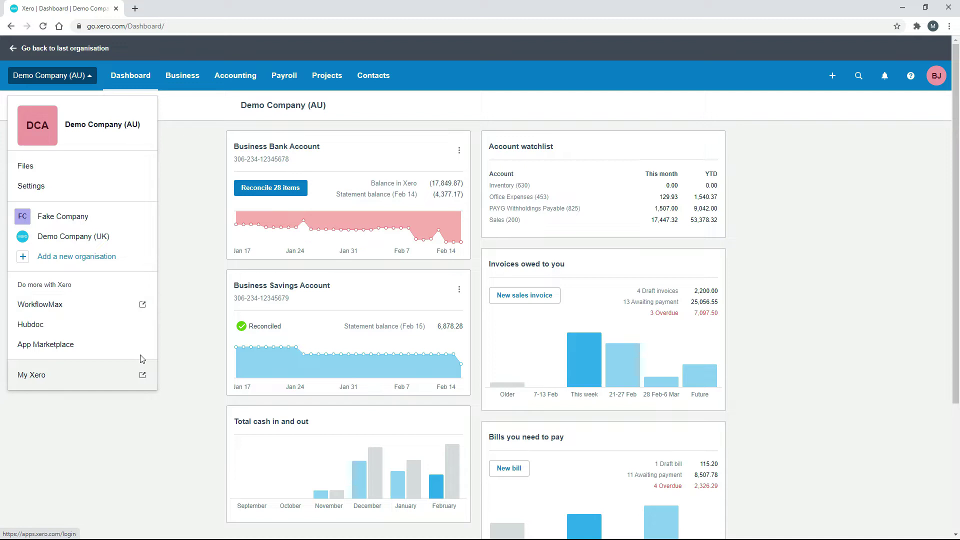
Step: Close the organisation menu, go to Projects > All projects and start using Projects
left_click(176, 275)
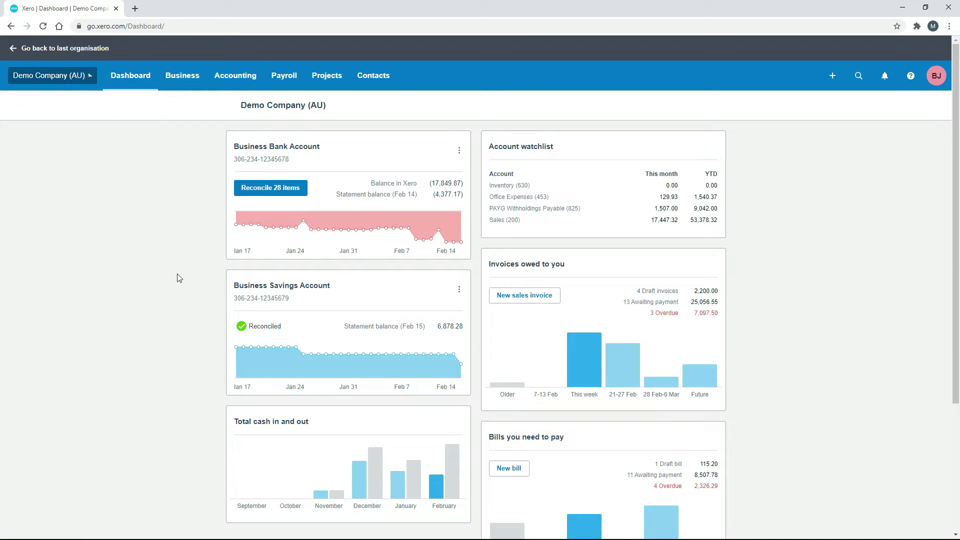
left_click(333, 81)
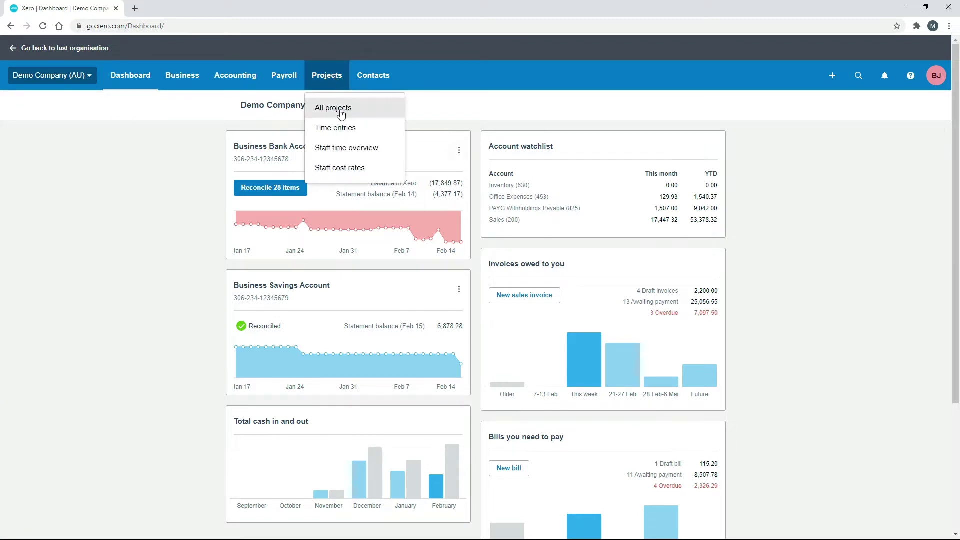
left_click(321, 107)
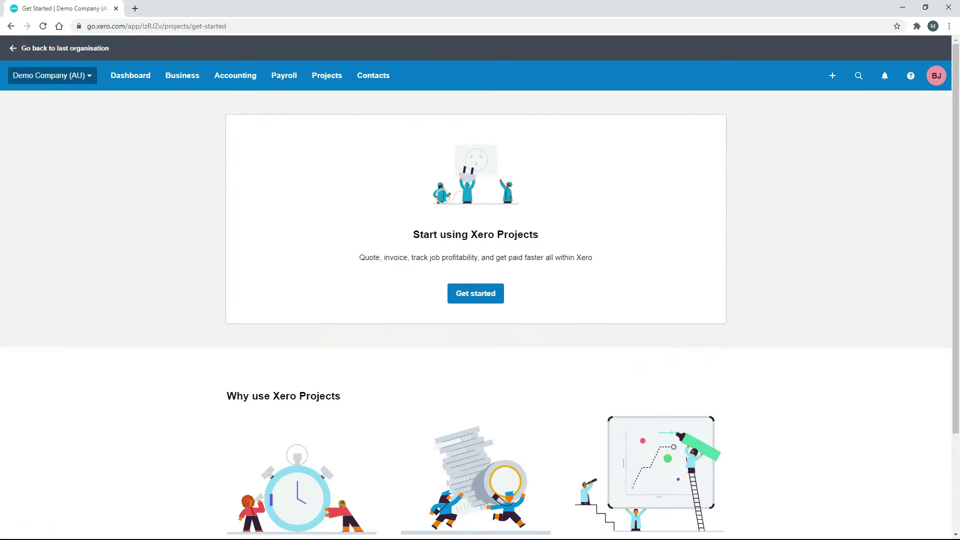
left_click(482, 300)
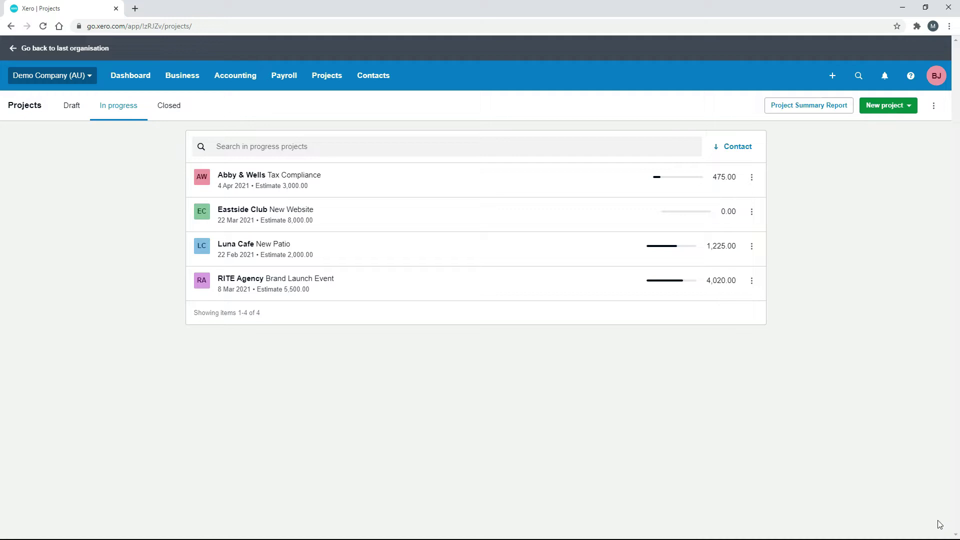
Step: Return from the Dashboard to Projects > All projects to list the four in-progress projects
left_click(138, 80)
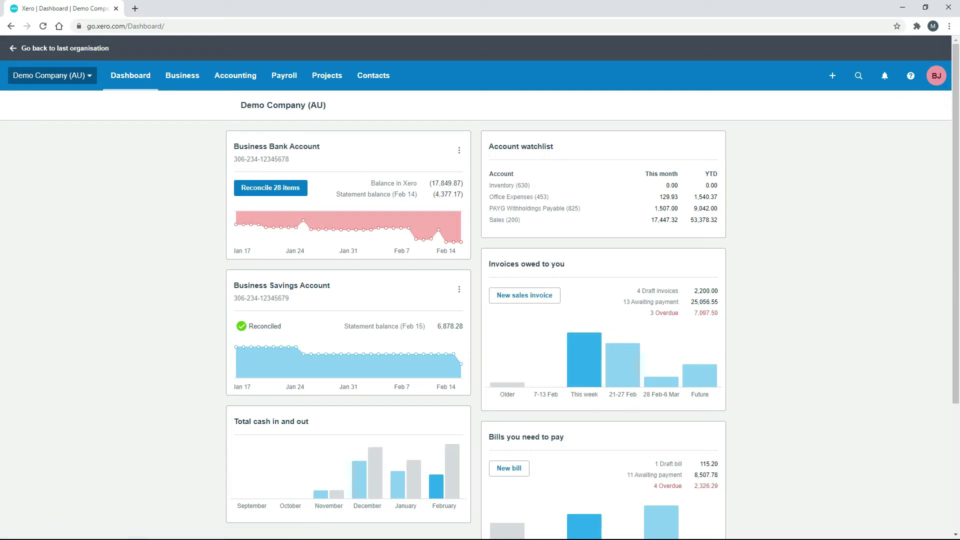
left_click(332, 78)
left_click(327, 108)
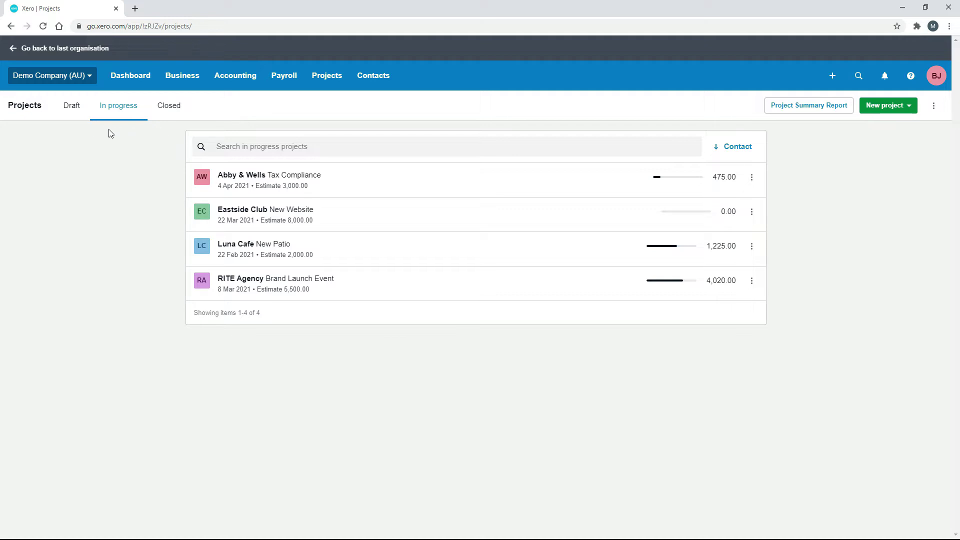
left_click(72, 106)
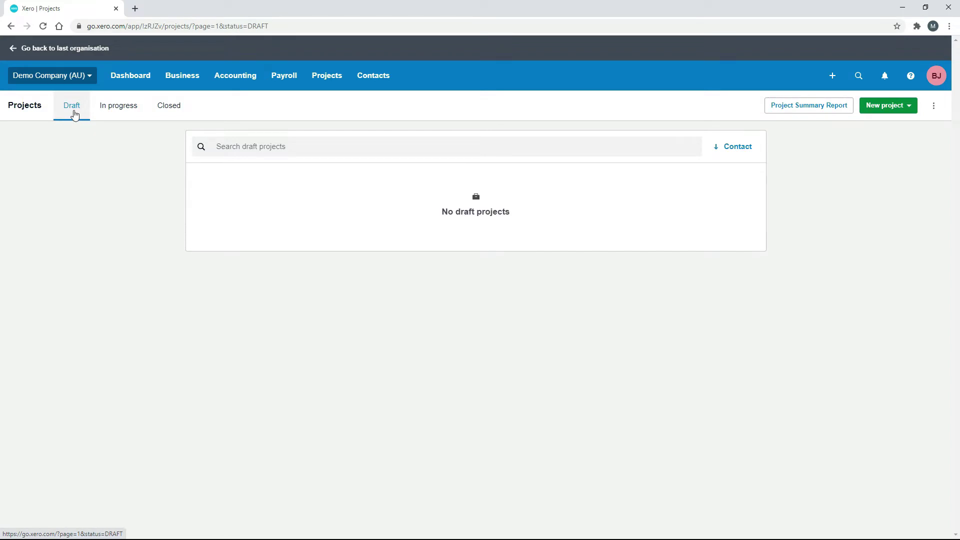
left_click(122, 111)
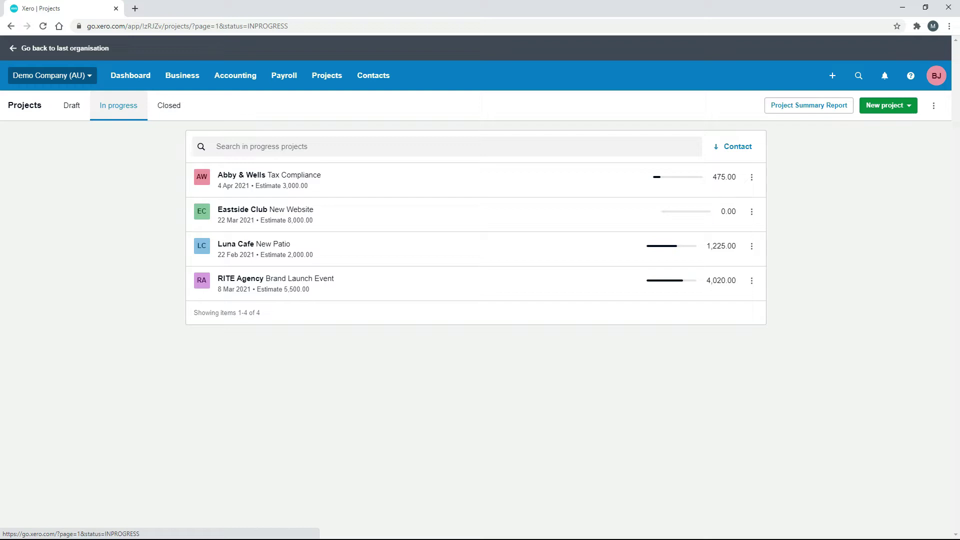
left_click(175, 112)
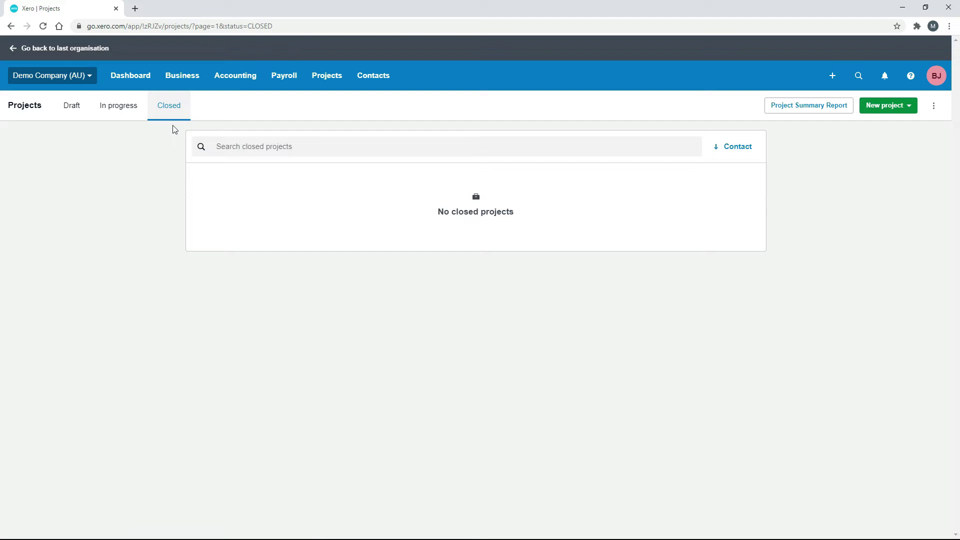
left_click(116, 111)
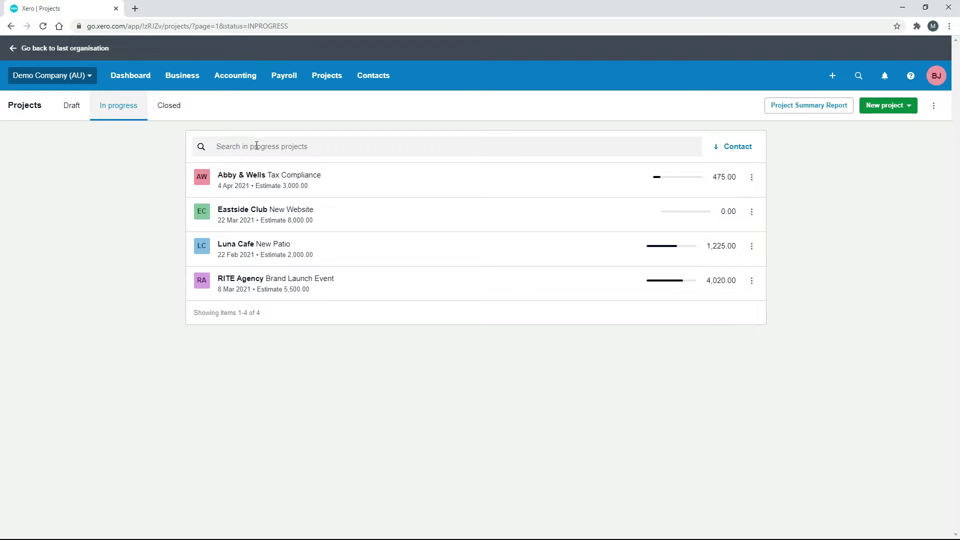
left_click(718, 152)
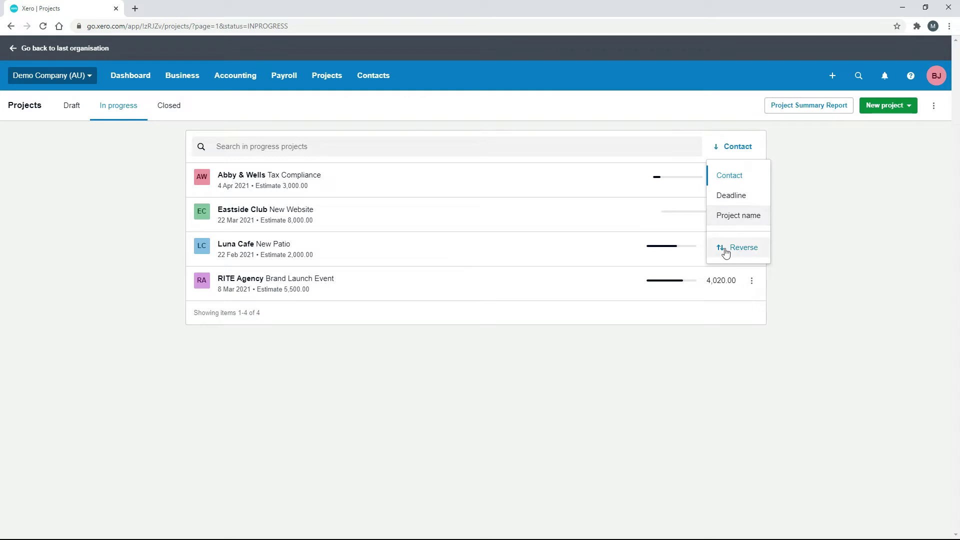
left_click(793, 238)
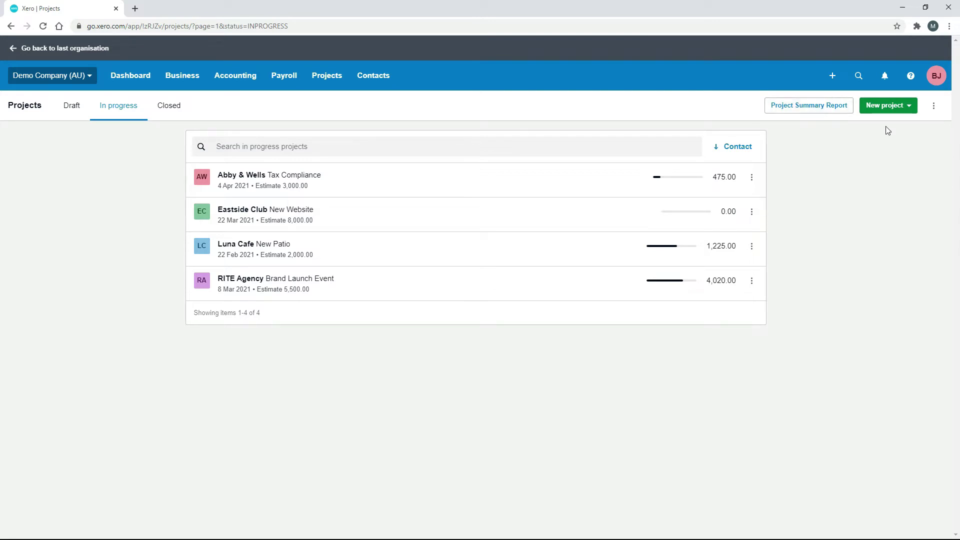
left_click(911, 106)
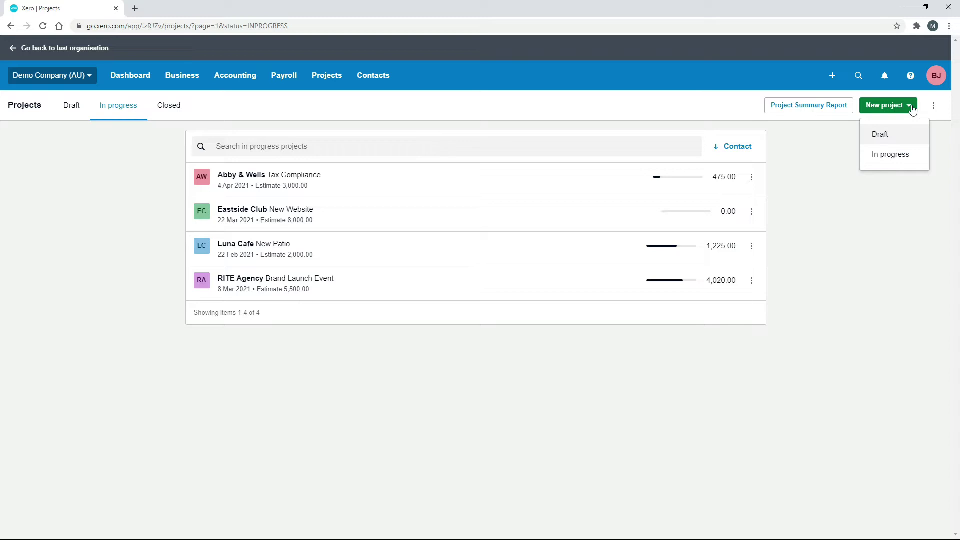
left_click(891, 140)
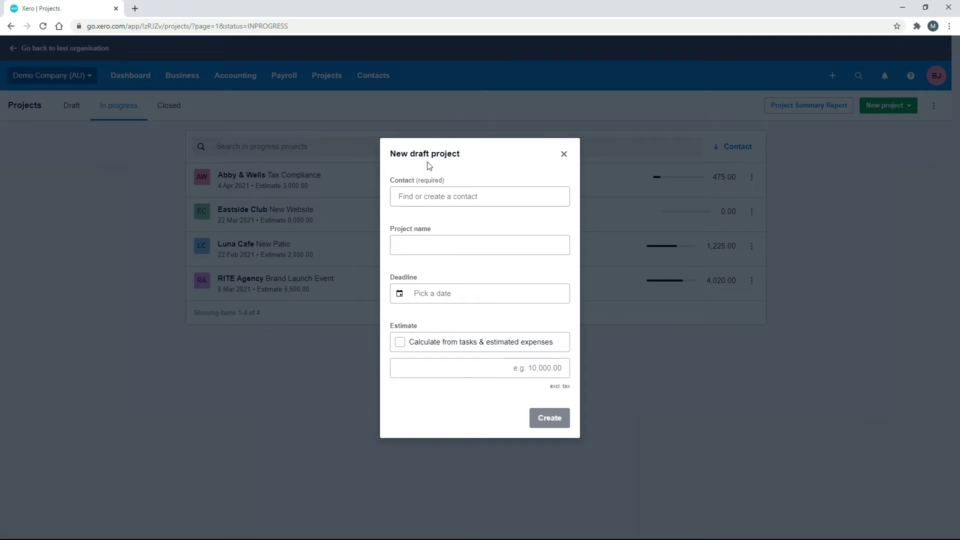
left_click(564, 154)
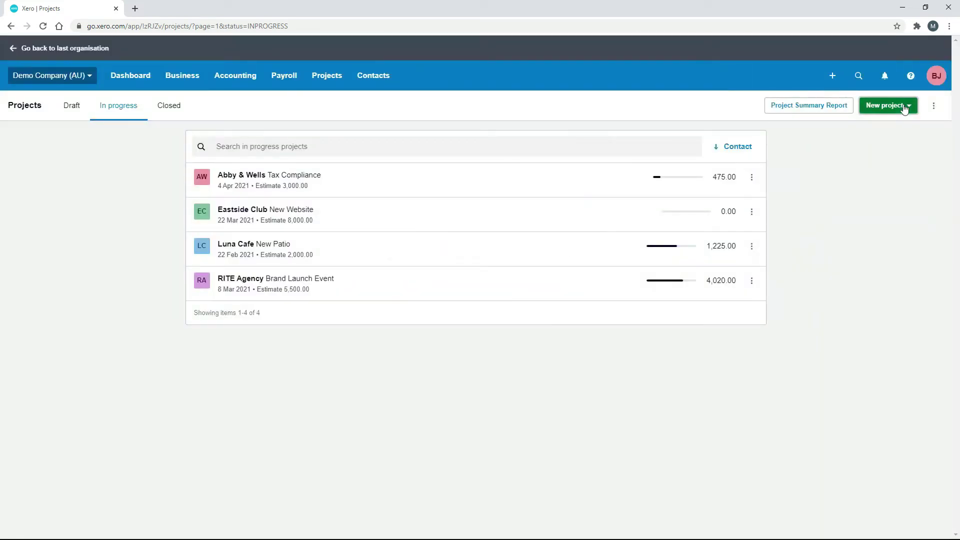
left_click(902, 105)
left_click(895, 164)
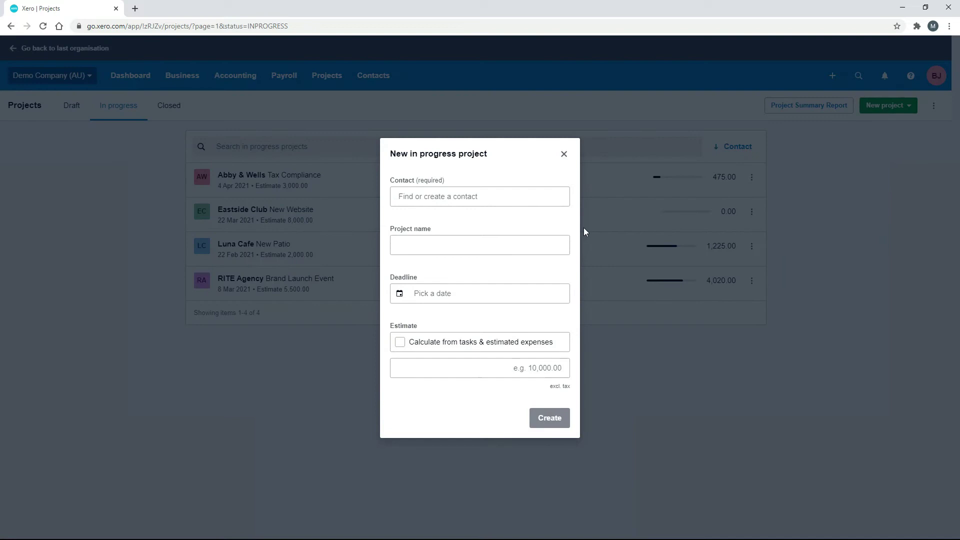
left_click(564, 154)
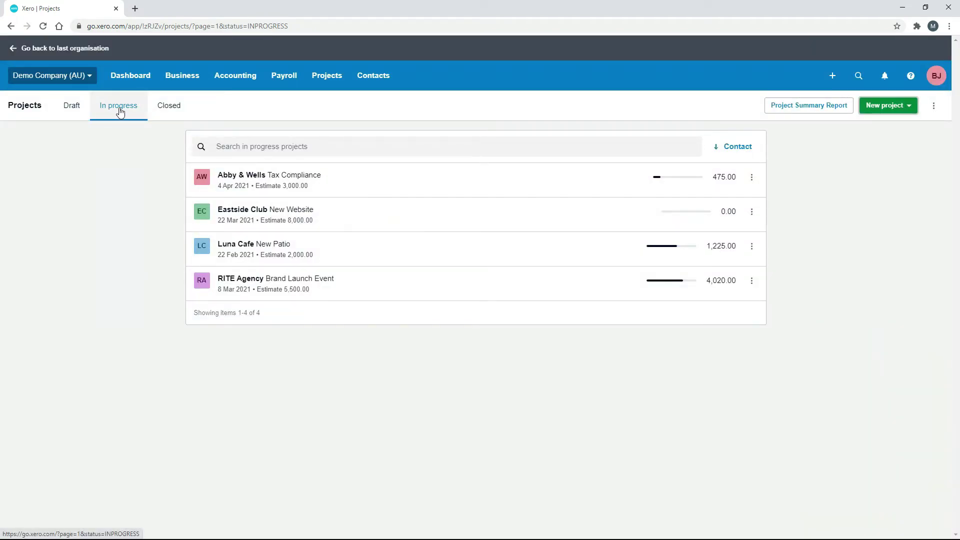
left_click(933, 106)
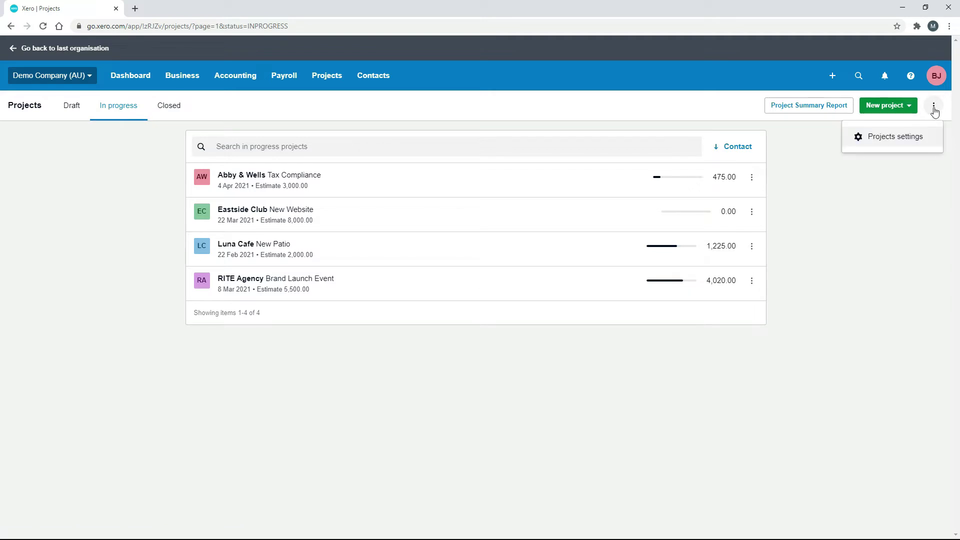
left_click(898, 143)
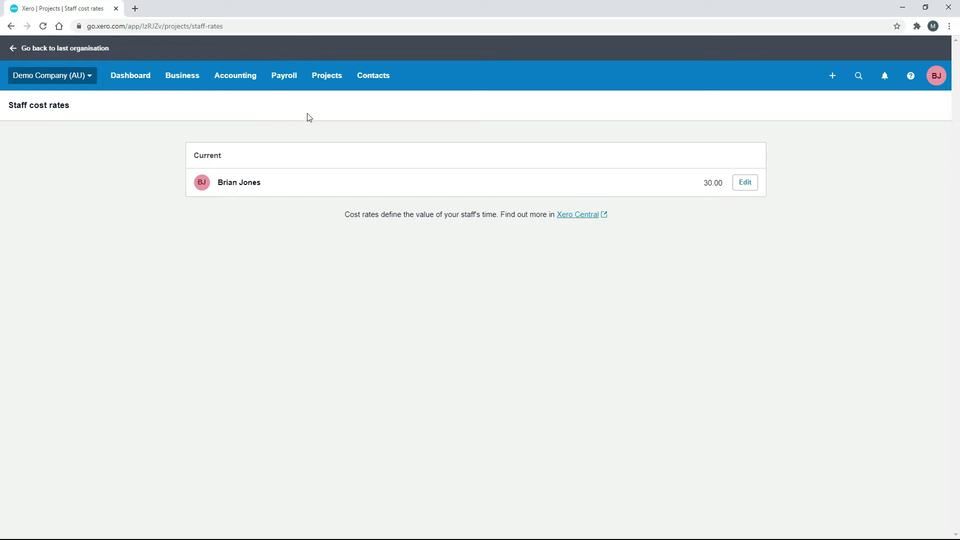
left_click(327, 77)
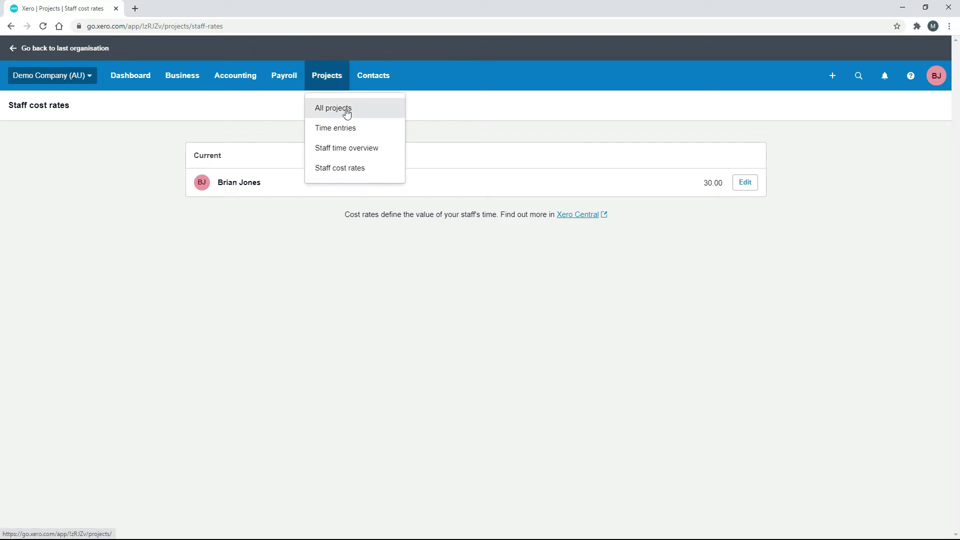
left_click(347, 114)
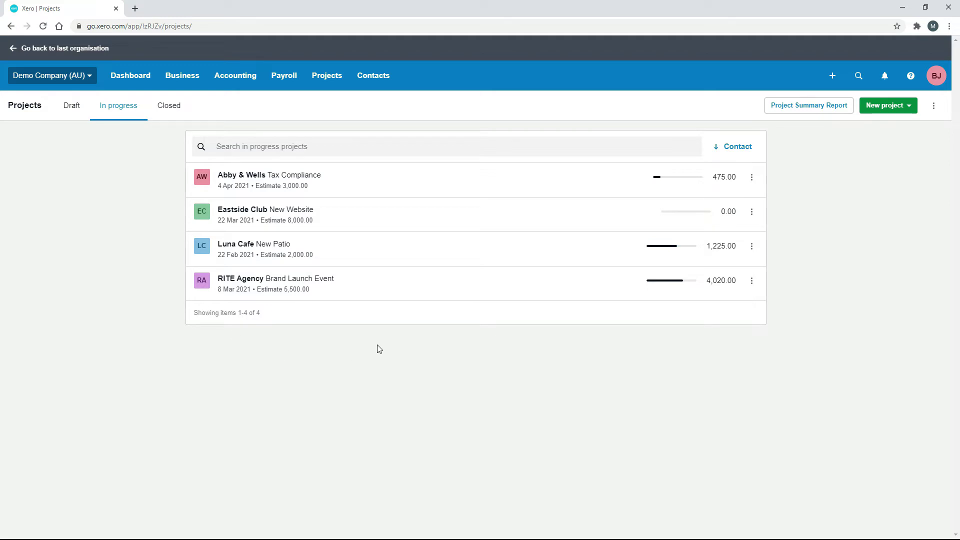
Step: Open Abby & Wells Tax Compliance and scroll through its tasks and expenses (475.00 of 3,000.00)
left_click(439, 187)
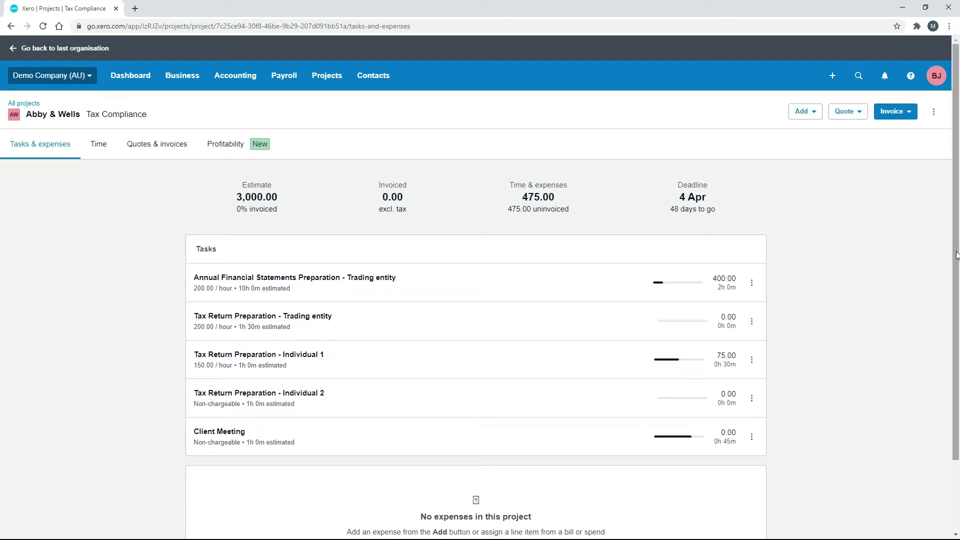
left_click_drag(955, 255, 959, 343)
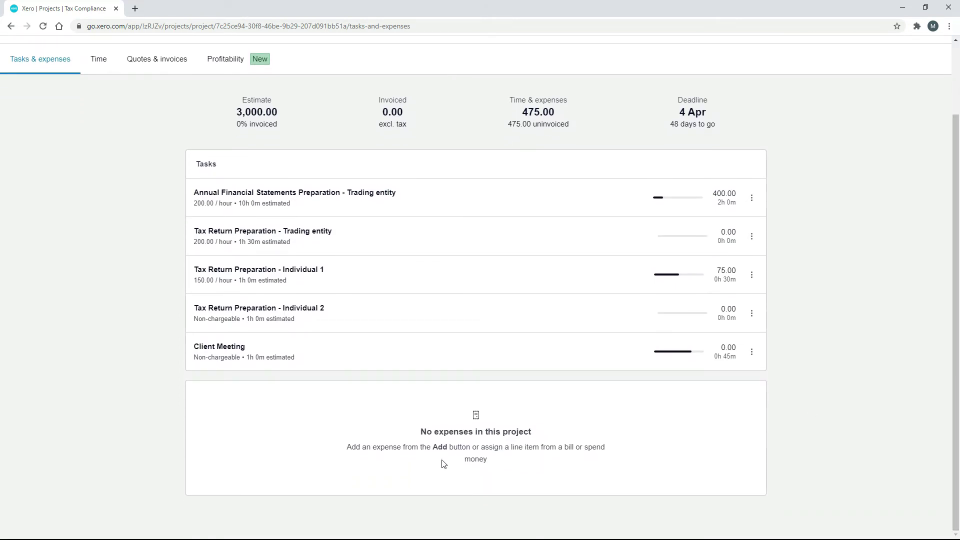
scroll(958, 415, "up", 2)
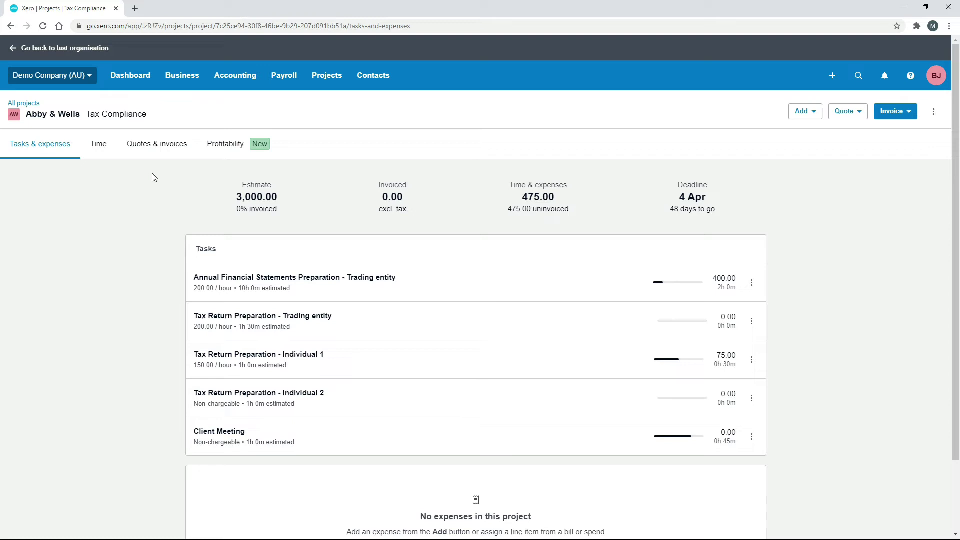
Step: Show the project's Time tab with three entries totalling 3:15 hours
left_click(98, 148)
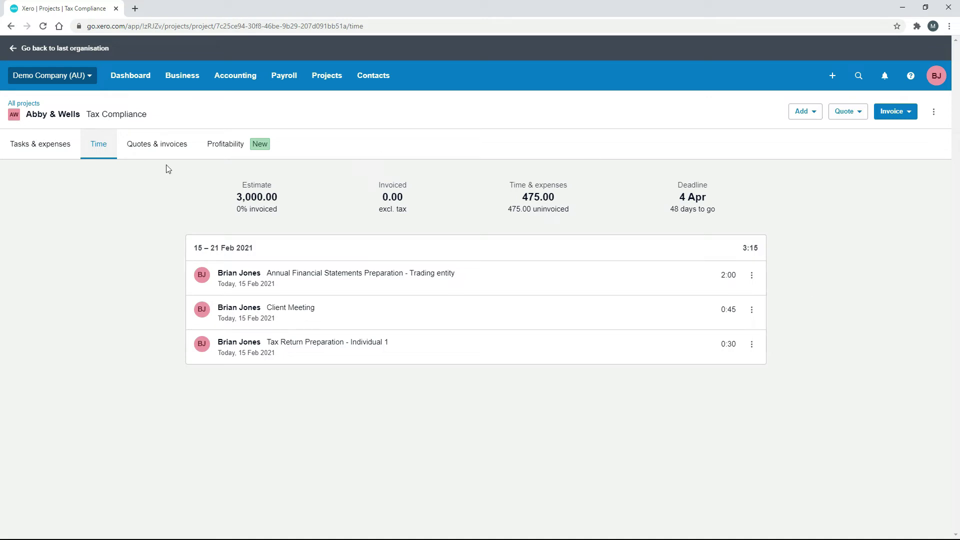
Step: Check the project's quotes and invoices, then review its Profitability overview showing -97.50 profit
left_click(166, 150)
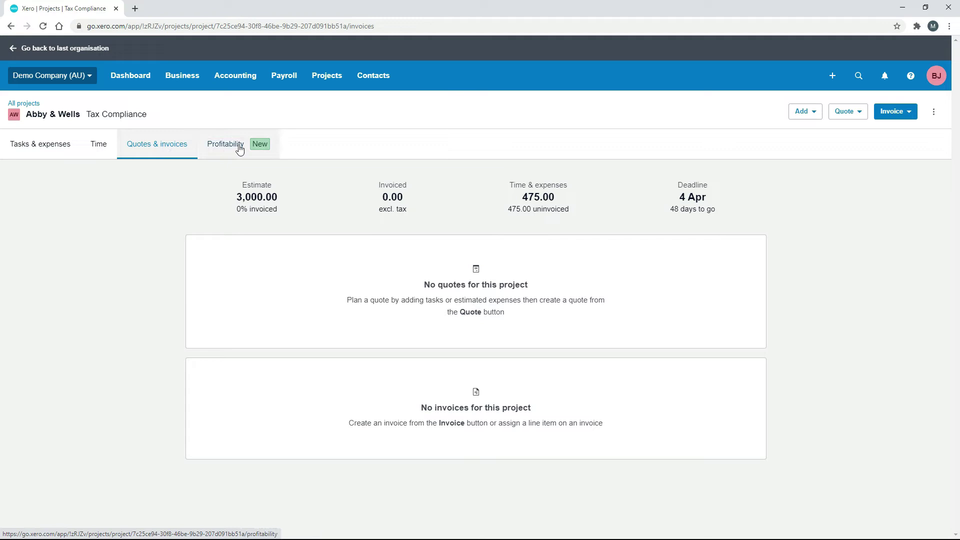
left_click(240, 149)
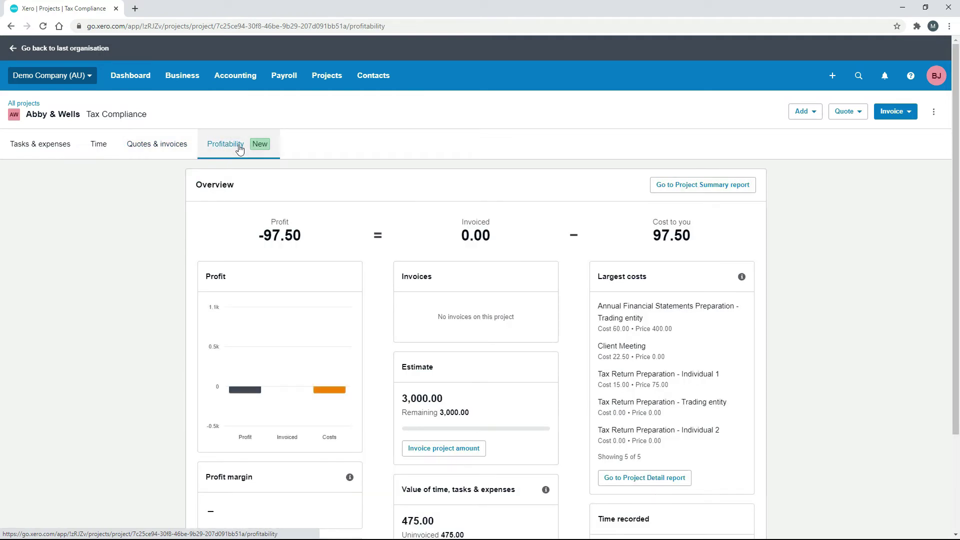
left_click_drag(956, 200, 958, 278)
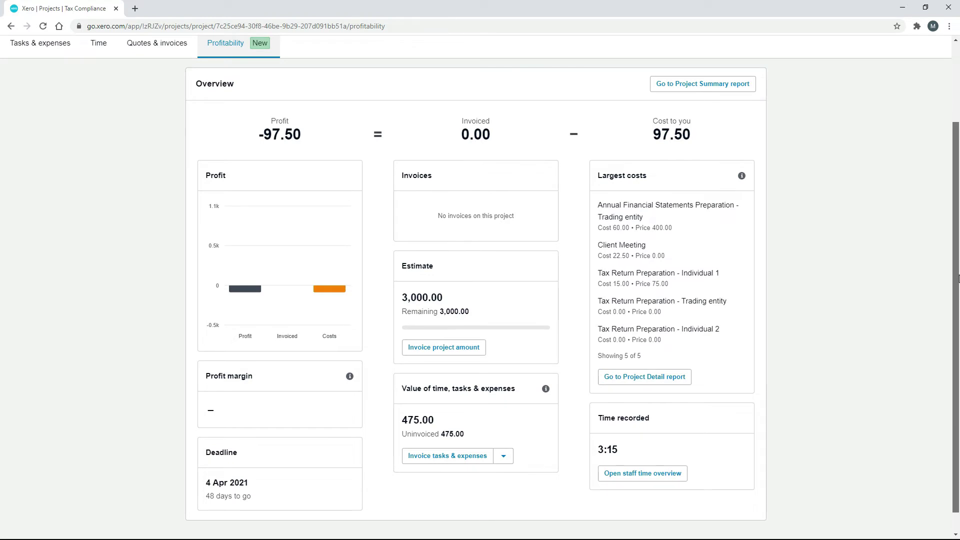
scroll(958, 278, "up", 2)
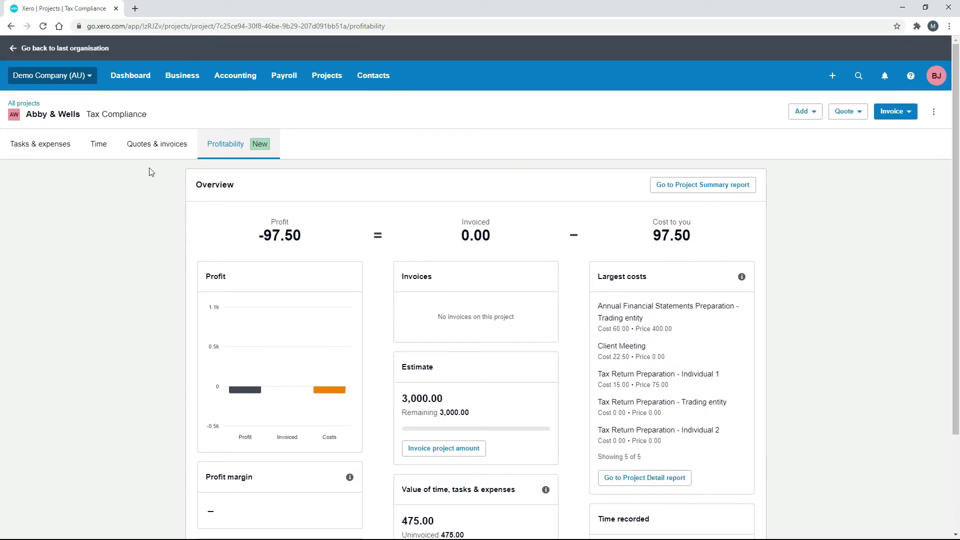
Step: Return to Tasks & expenses and review the Add, Quote, Invoice and project action dropdowns
left_click(51, 148)
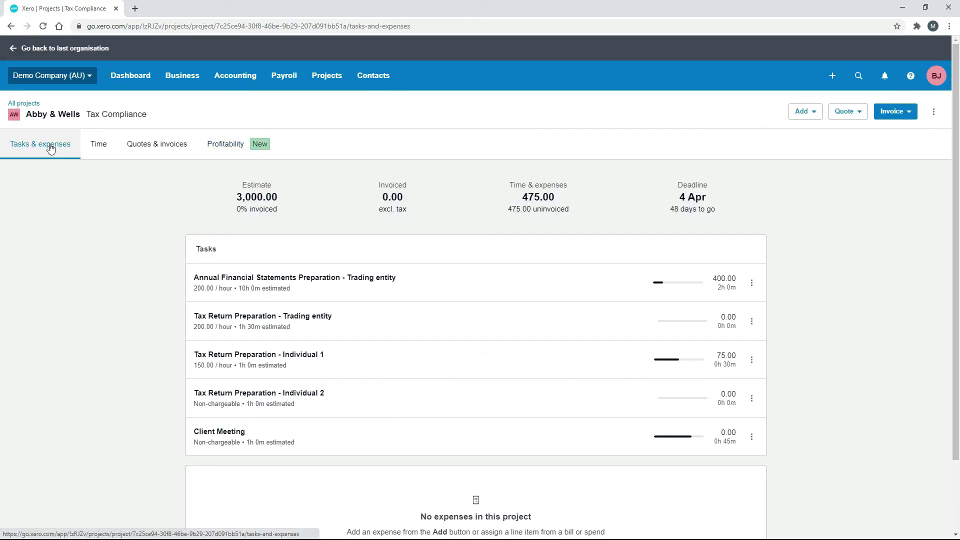
left_click(817, 117)
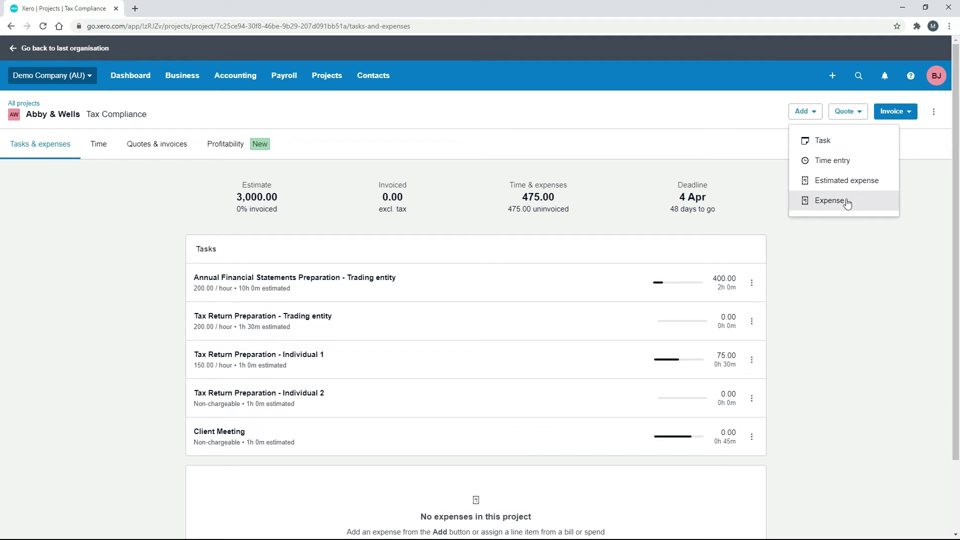
left_click(859, 114)
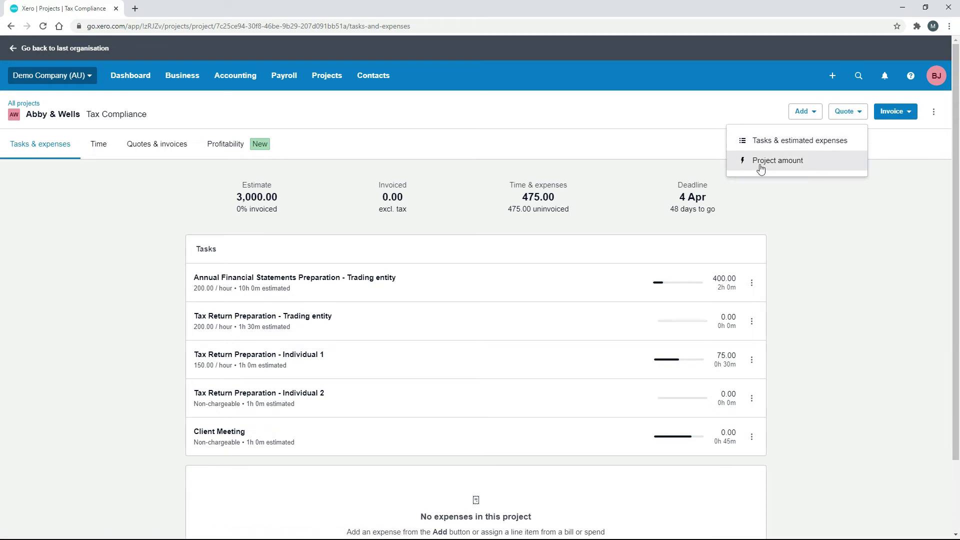
left_click(913, 117)
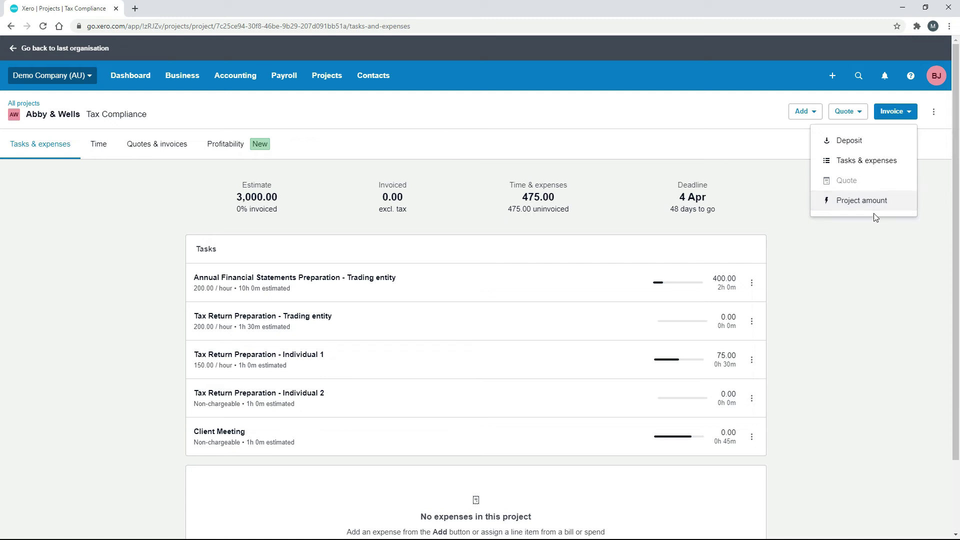
left_click(933, 112)
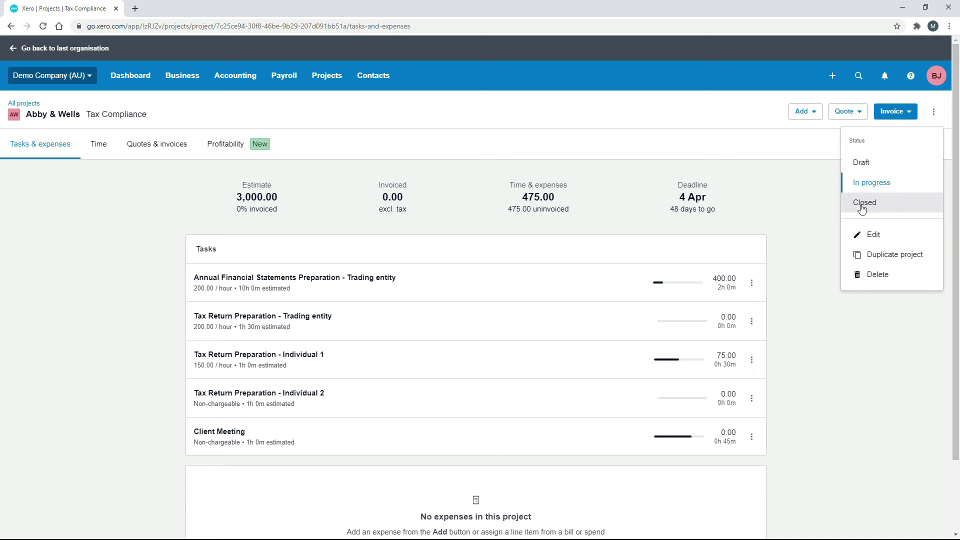
left_click(890, 235)
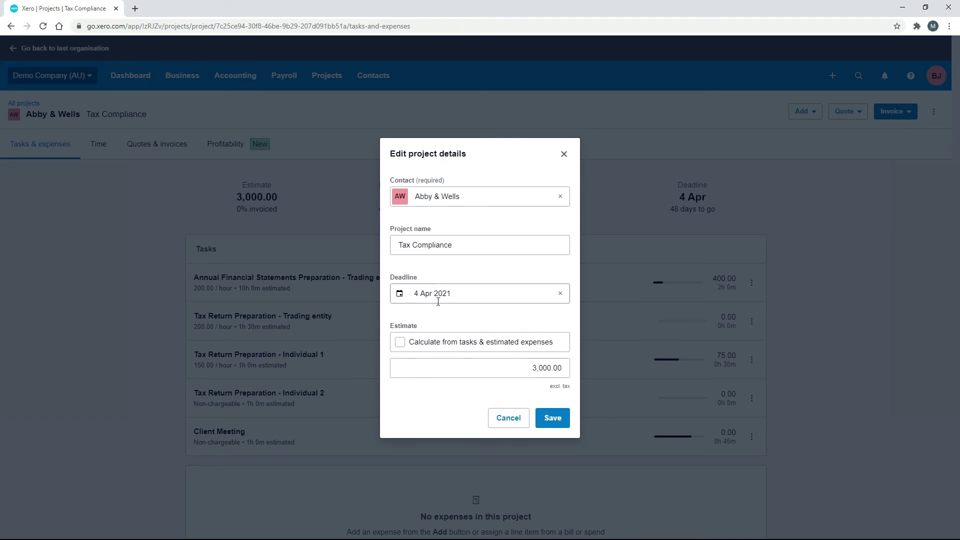
left_click(511, 420)
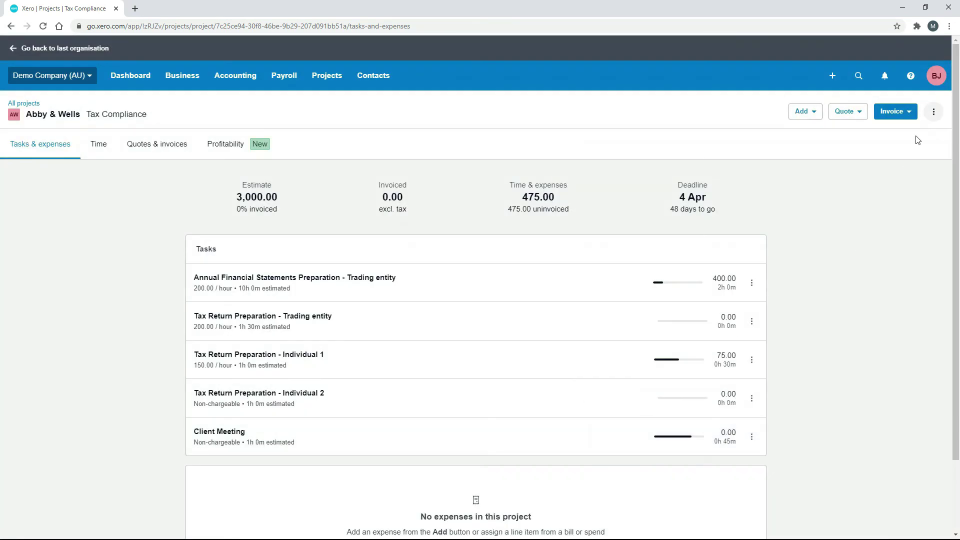
left_click(934, 111)
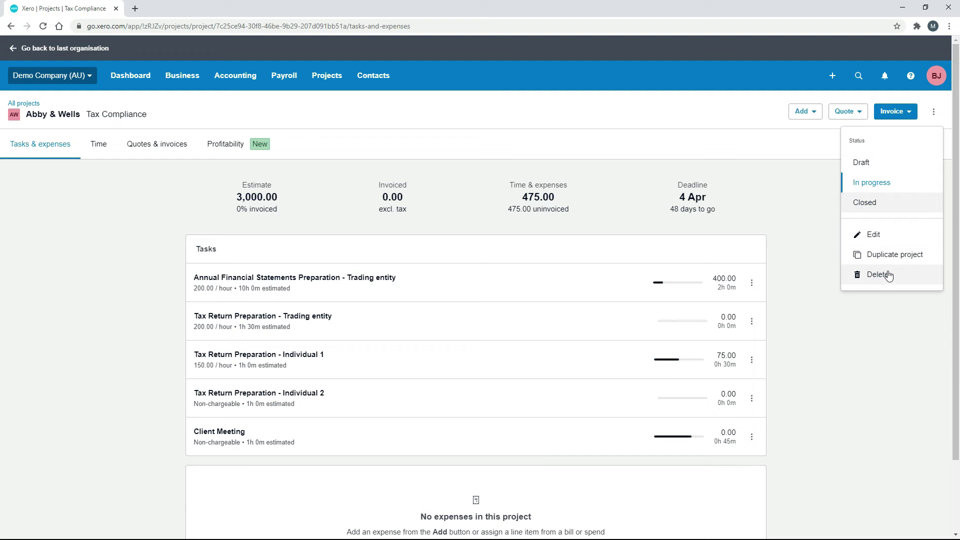
Step: Dismiss the project actions without deleting and go to Projects > All projects
left_click(878, 321)
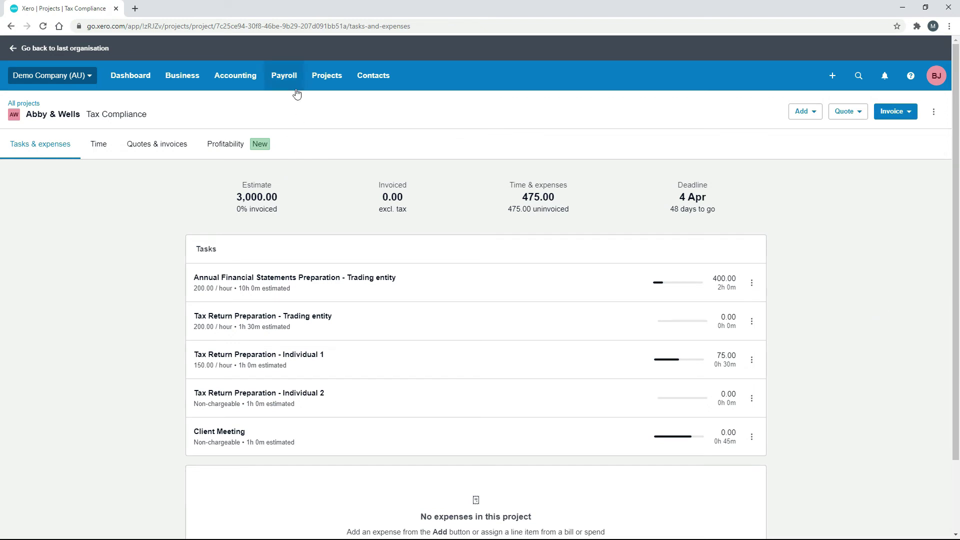
left_click(326, 79)
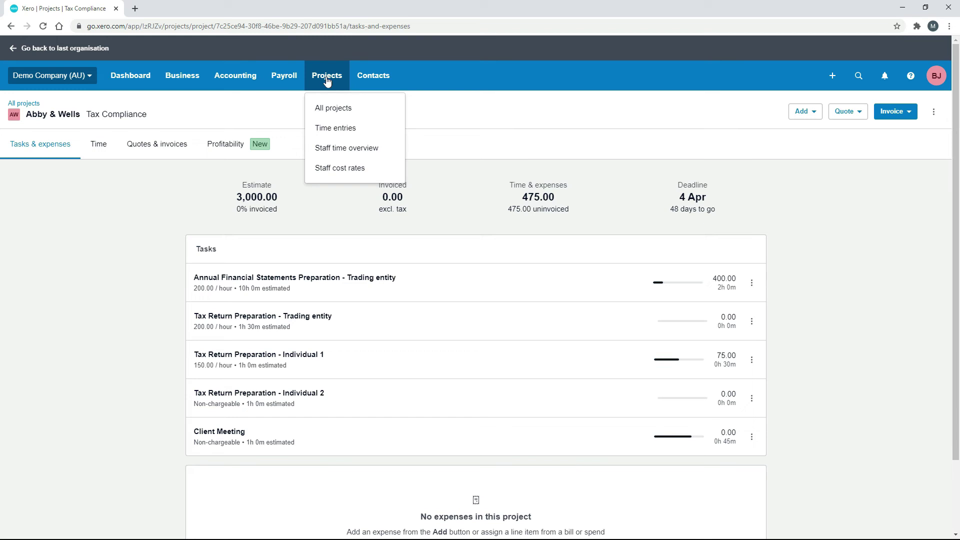
left_click(333, 108)
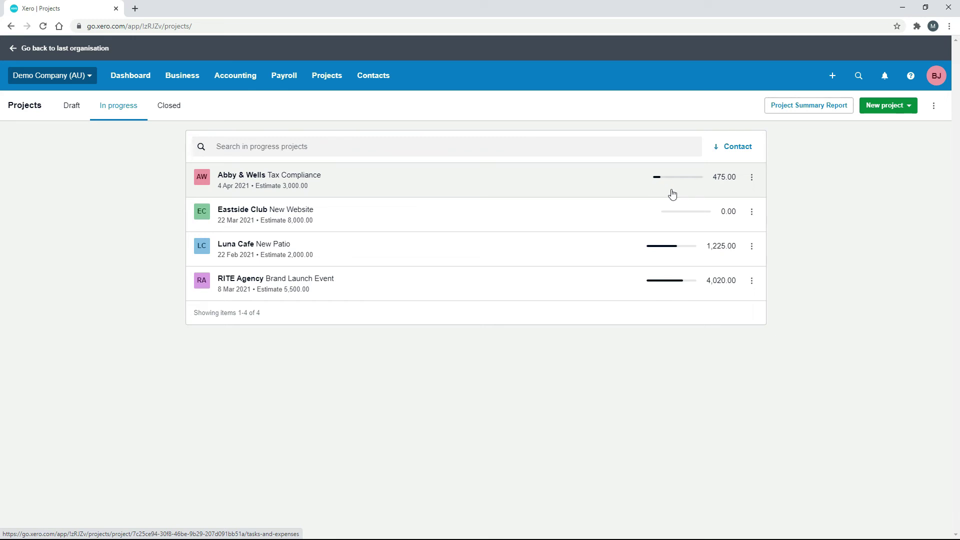
Step: Open and close the Abby & Wells row's actions menu without deleting anything
left_click(752, 179)
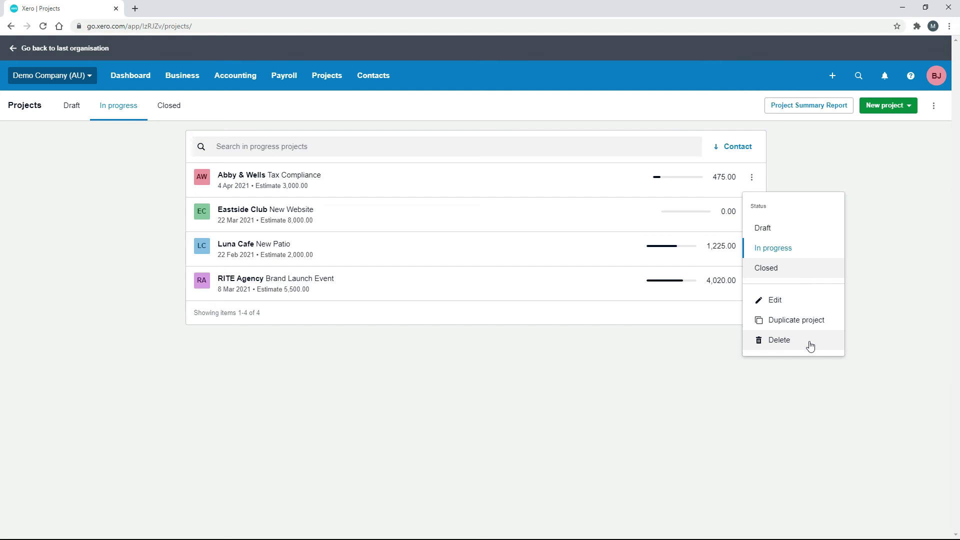
left_click(794, 395)
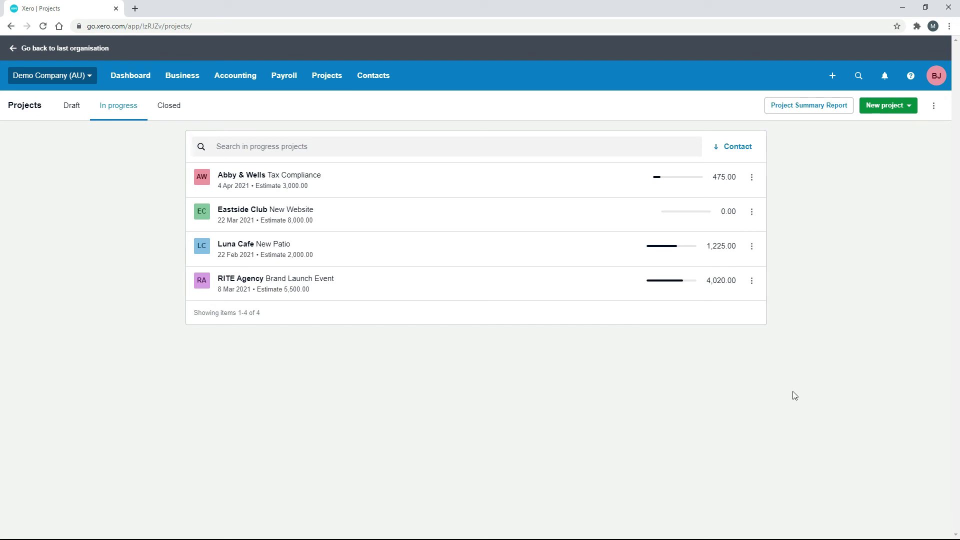
left_click(330, 79)
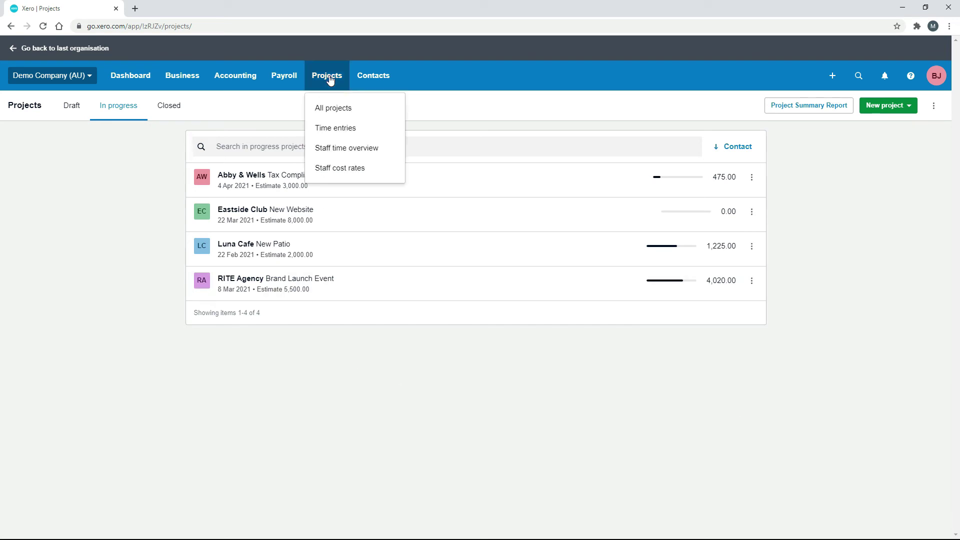
Step: Open Time entries and view Tue 16, Wed 17, then Monday 15 February's 9:45 hours
left_click(358, 132)
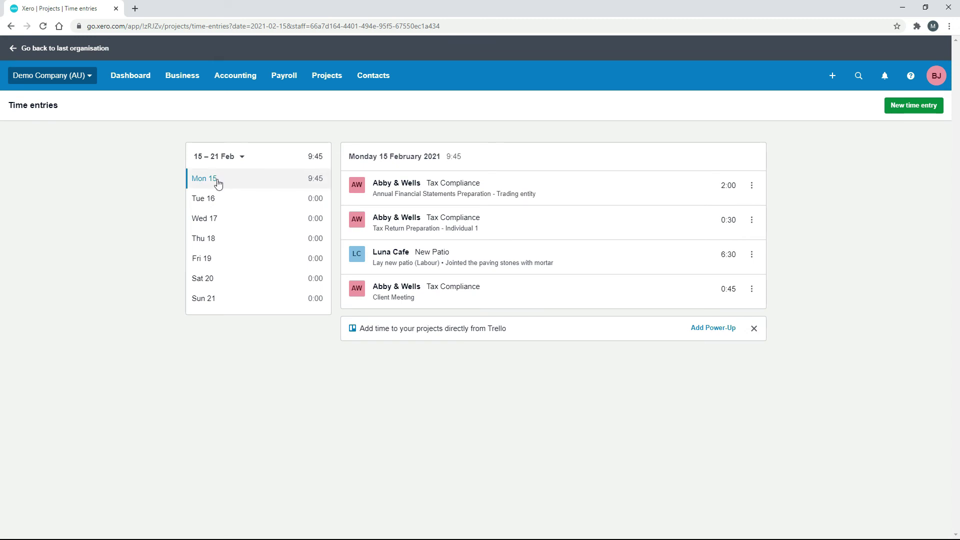
left_click(214, 199)
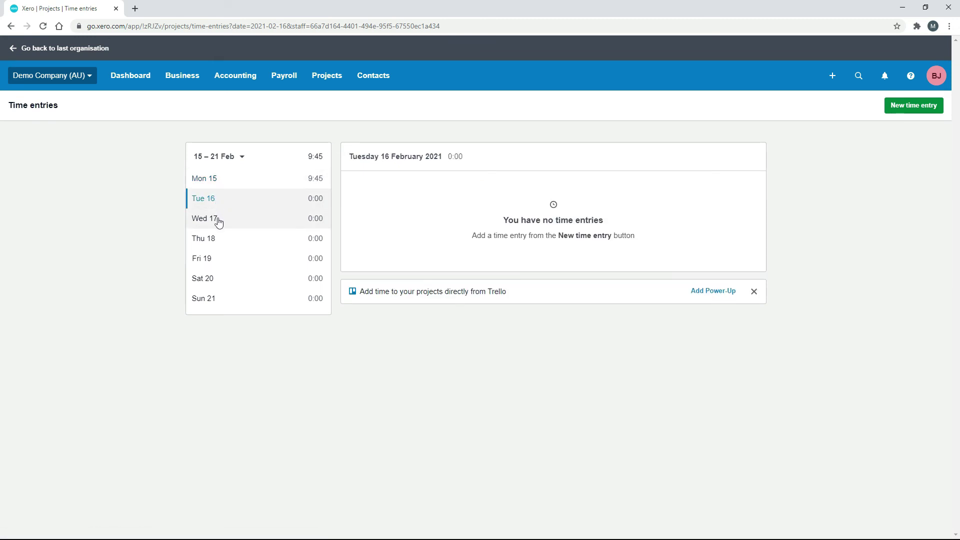
left_click(218, 221)
left_click(227, 185)
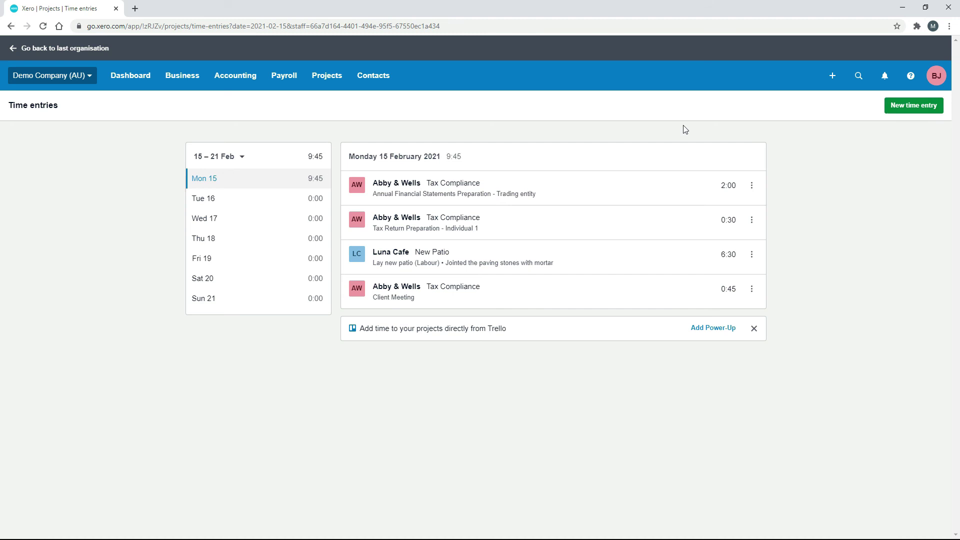
left_click(327, 79)
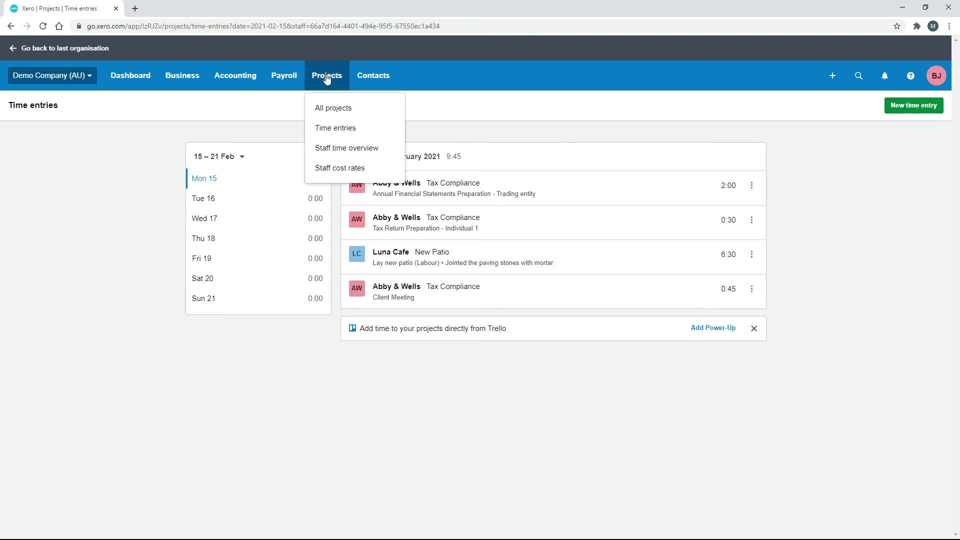
Step: Check the Staff time overview for 15–21 Feb 2021, then open Staff cost rates (30.00)
left_click(345, 150)
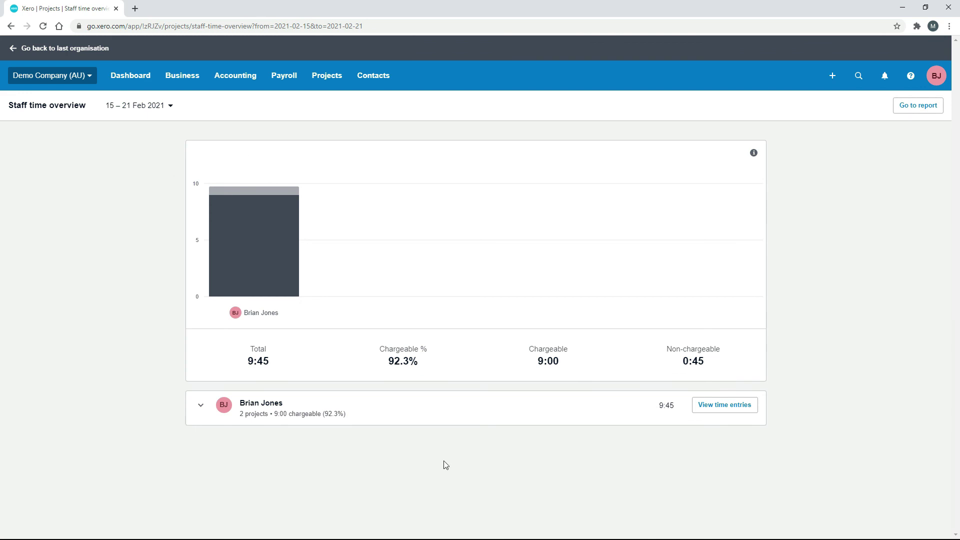
left_click(336, 79)
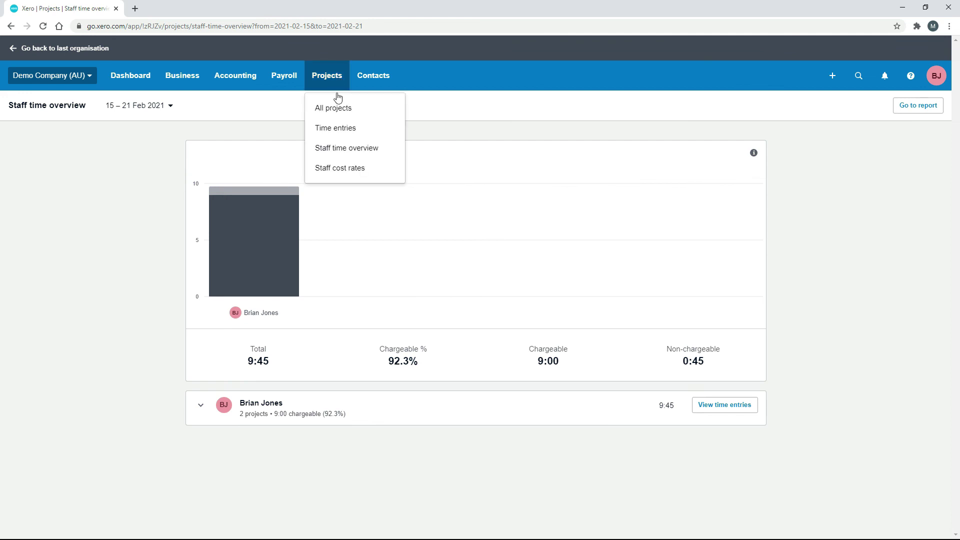
left_click(344, 170)
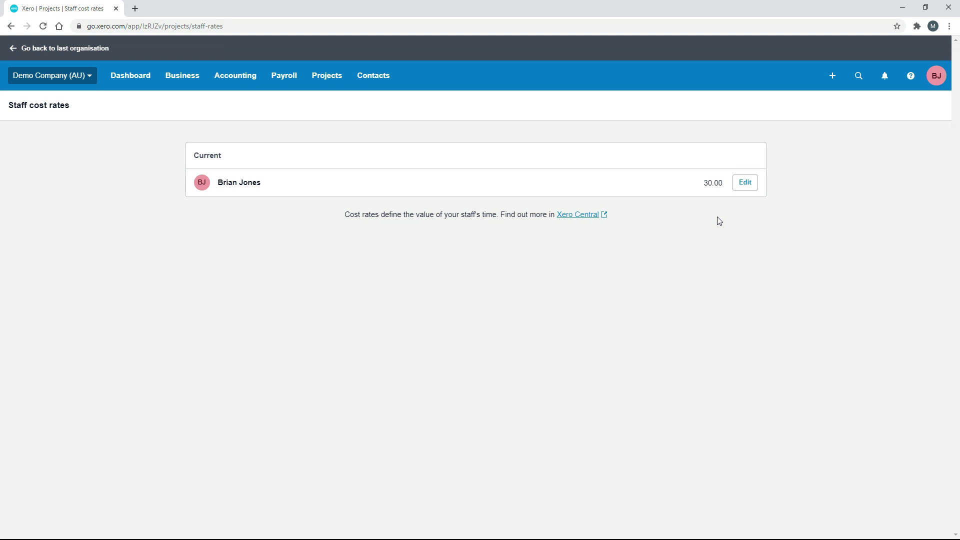
Step: Go to Projects > All projects to see the four in-progress projects
left_click(333, 81)
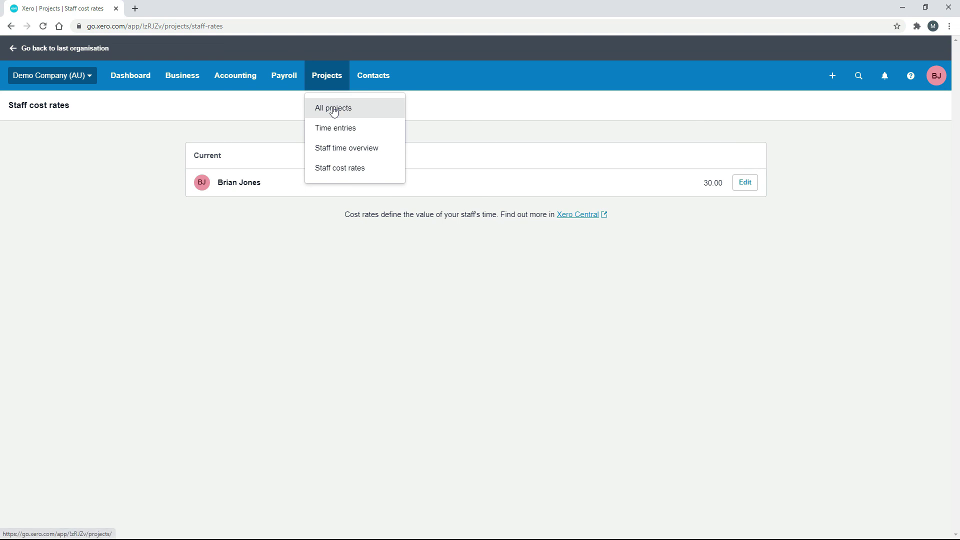
left_click(334, 110)
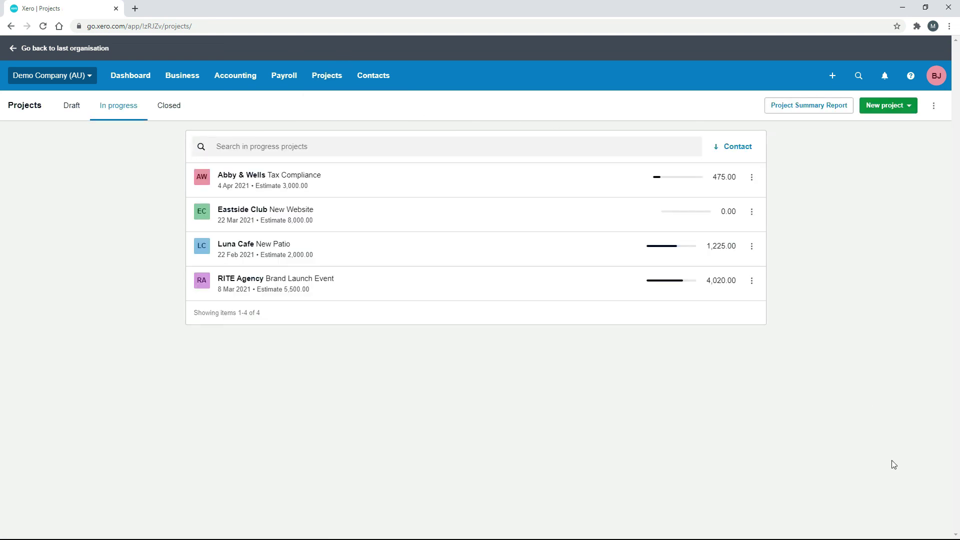